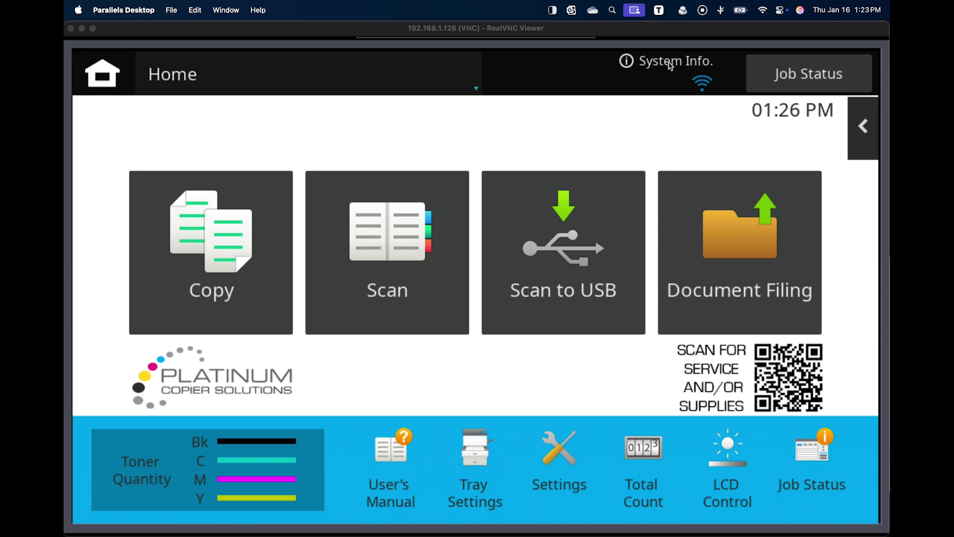
After checking the machine information panel, open Settings > Status > Network Status to view the TCP/IP details.
click(669, 65)
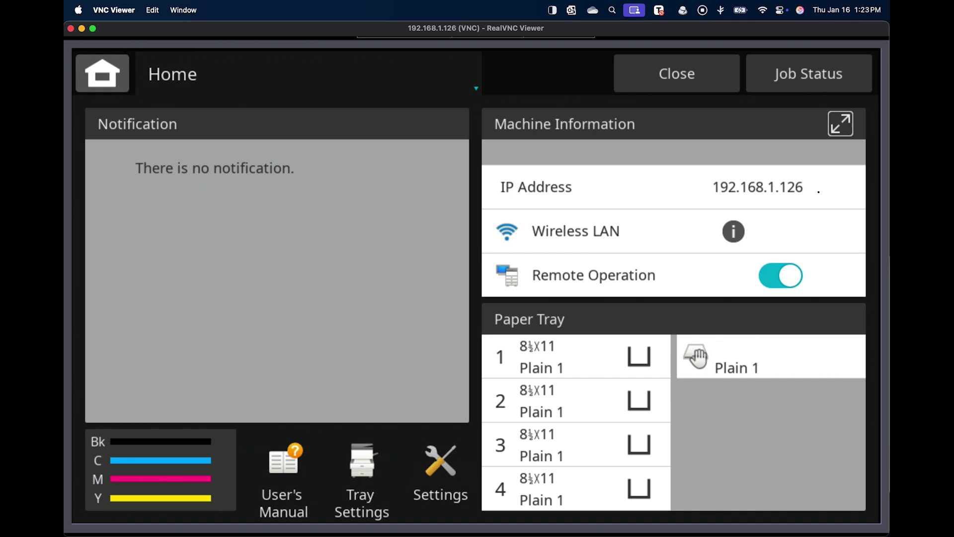
click(669, 73)
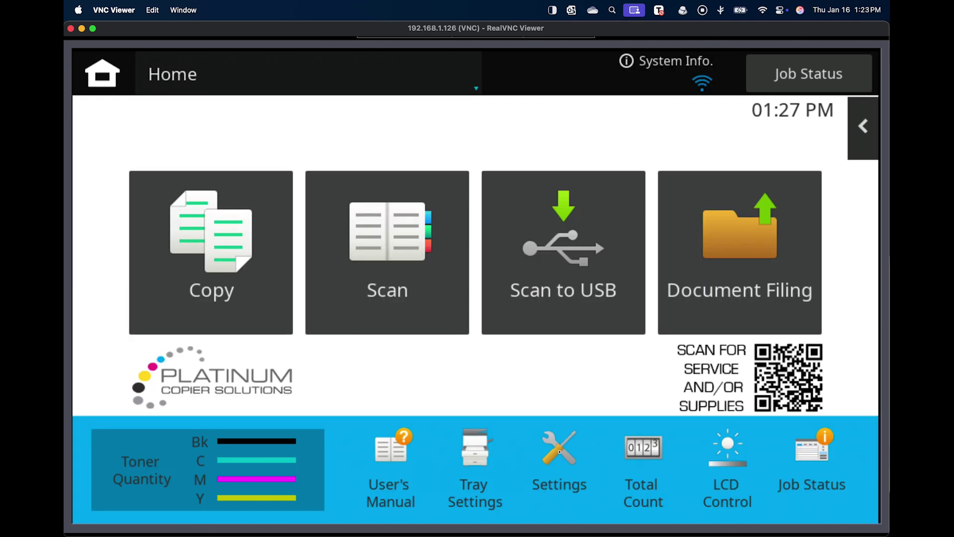
click(559, 451)
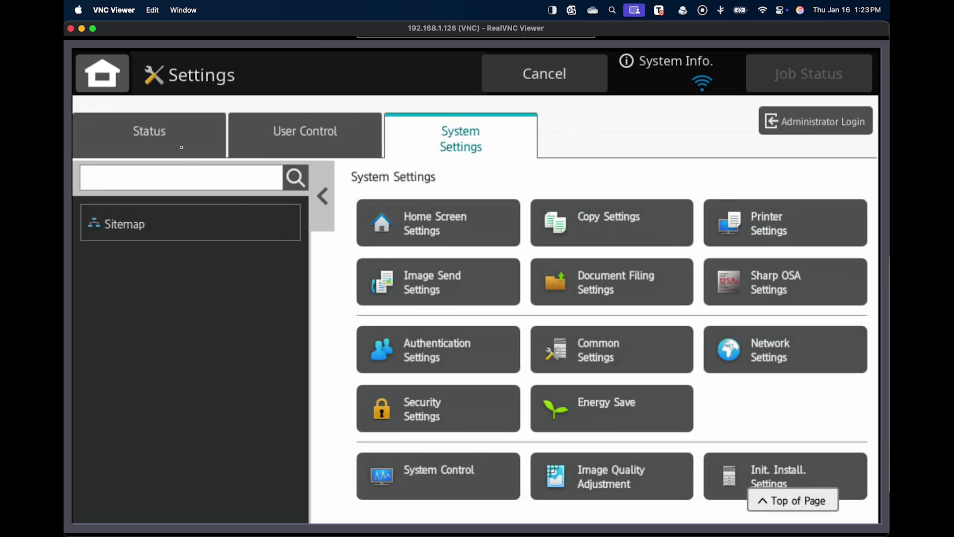
click(172, 136)
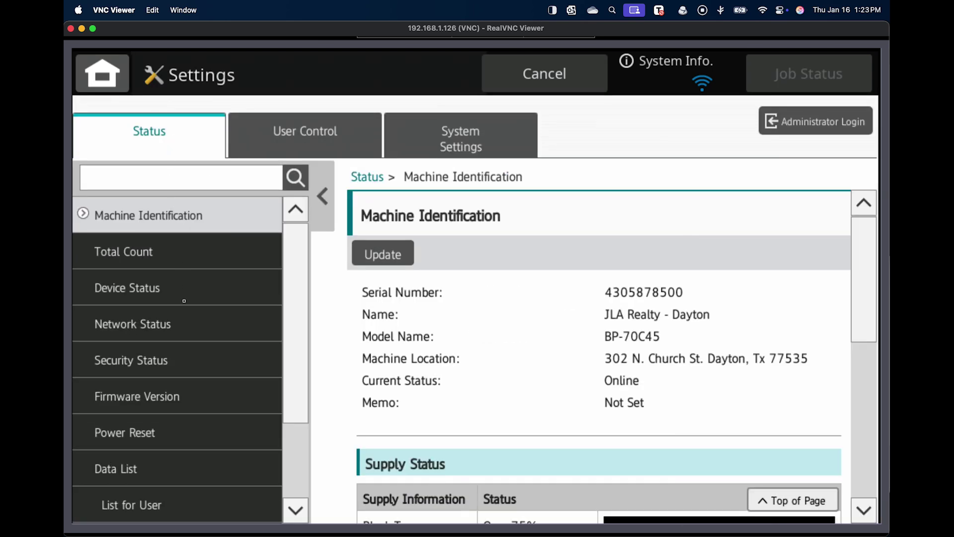
click(194, 327)
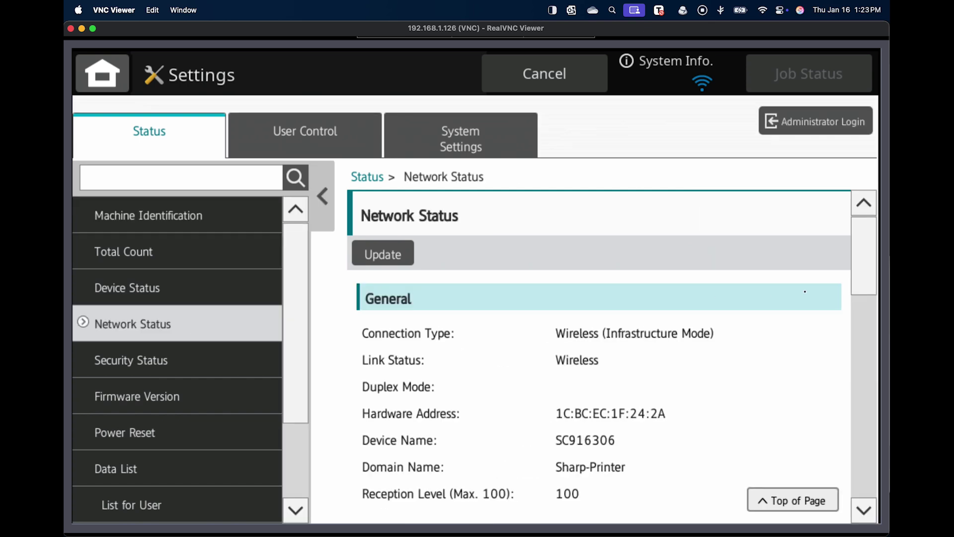
drag(865, 269, 875, 344)
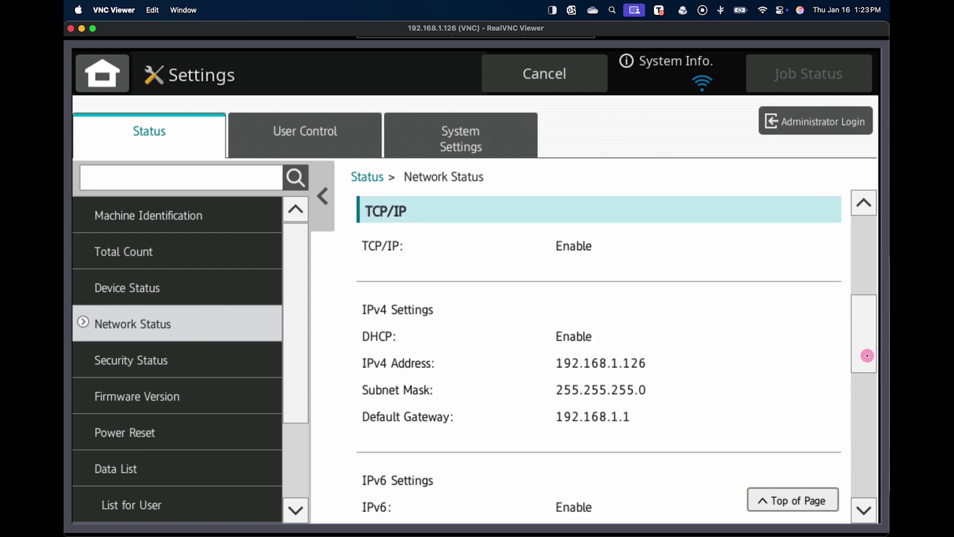
mouse_move(869, 343)
mouse_down()
mouse_move(888, 448)
mouse_move(854, 228)
mouse_up()
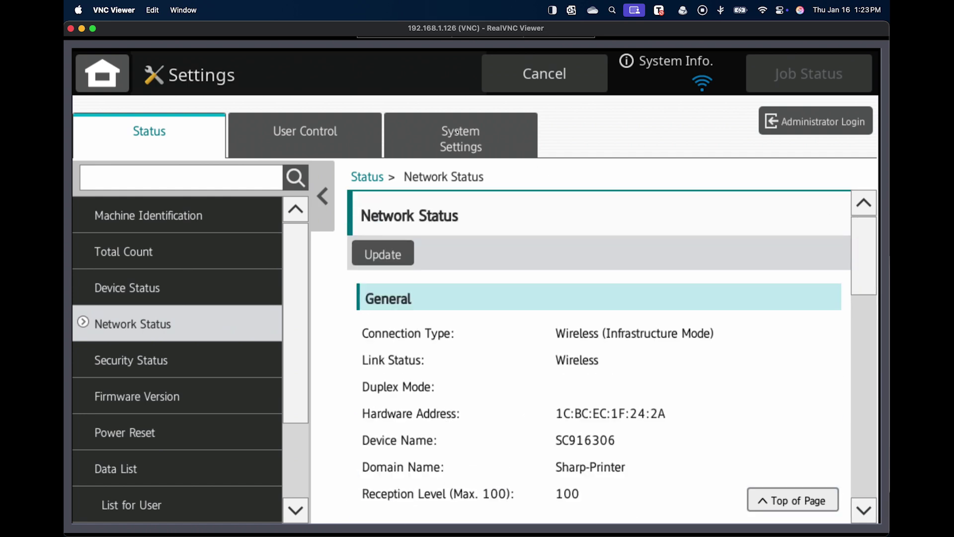
Sign in through Administrator Login with a five-character password entered on the on-screen keyboard.
click(818, 122)
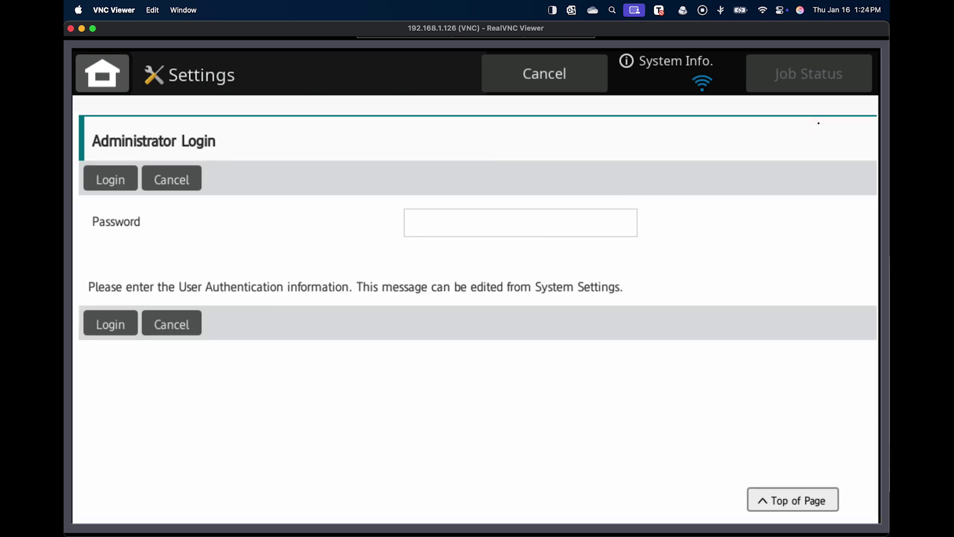
click(491, 227)
click(200, 388)
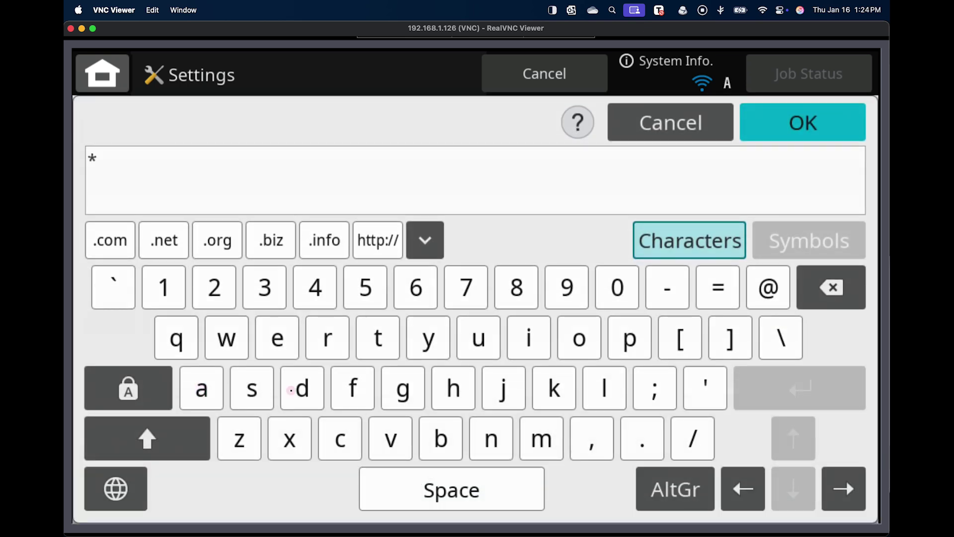
click(298, 389)
click(542, 439)
click(520, 324)
click(492, 435)
click(772, 114)
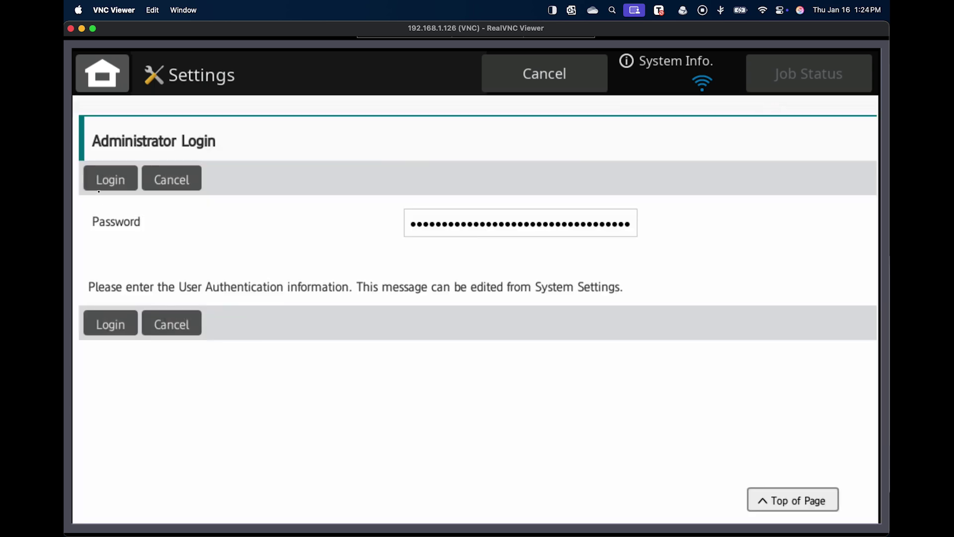
click(107, 184)
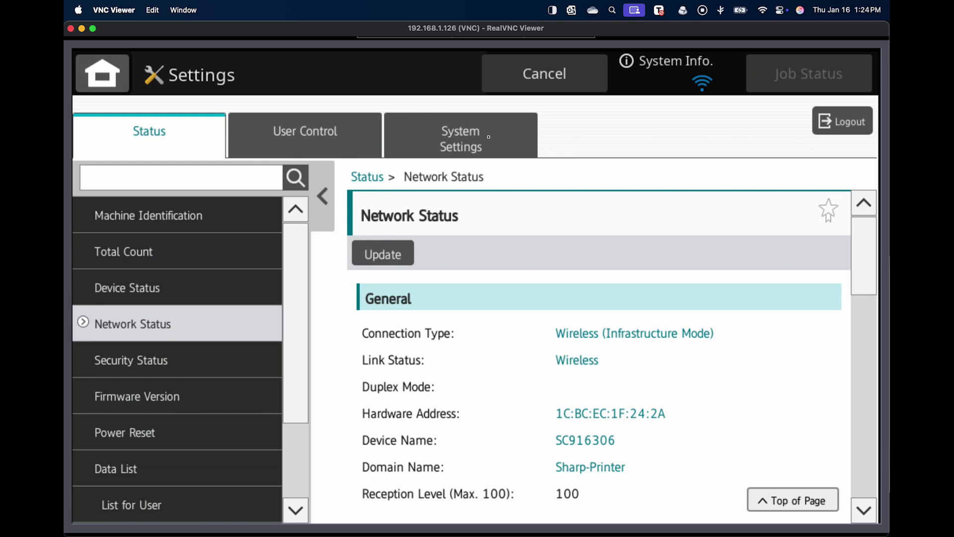
Go to System Settings > Network Settings to reach the network Quick Settings page.
click(459, 133)
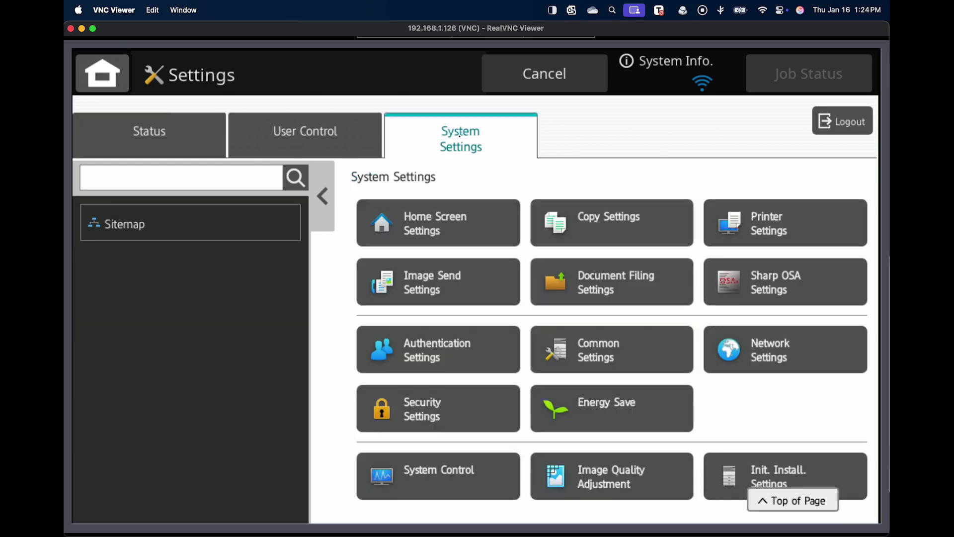
click(807, 353)
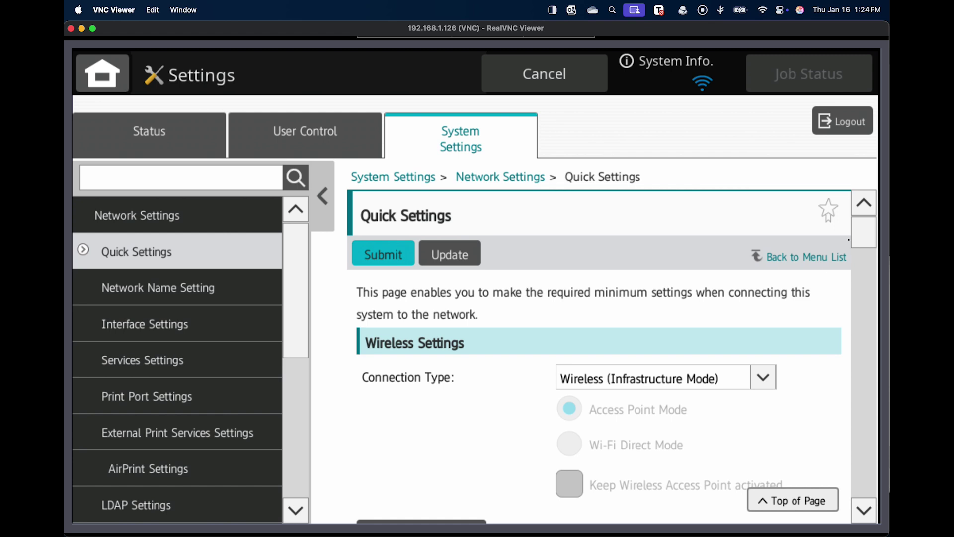
drag(861, 240, 863, 277)
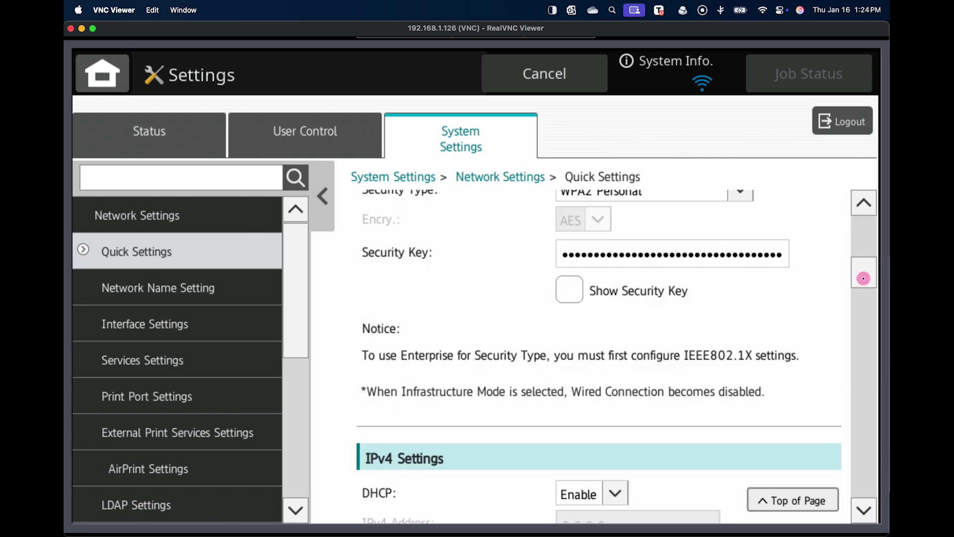
drag(864, 277, 863, 299)
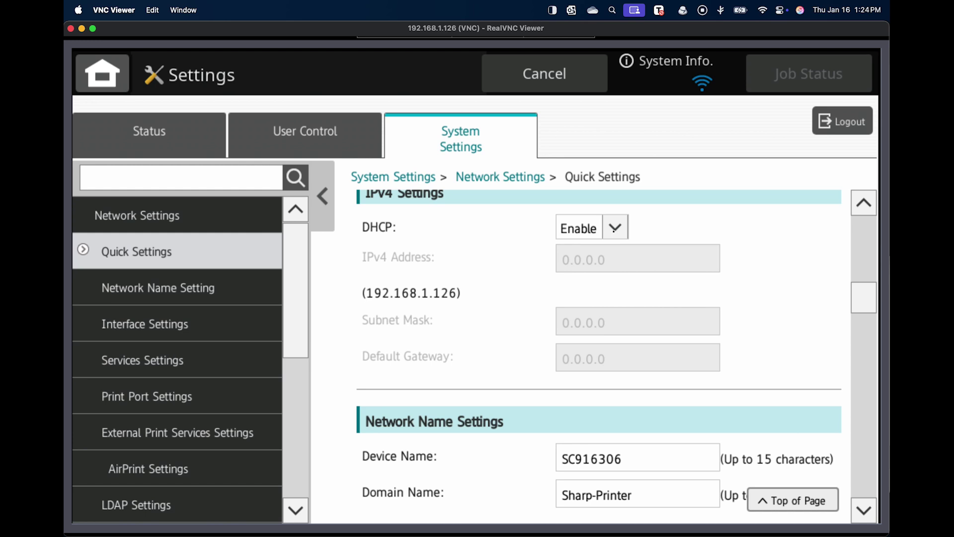
Set DHCP to Disable, then check that the IPv4 Address field is now editable.
click(615, 228)
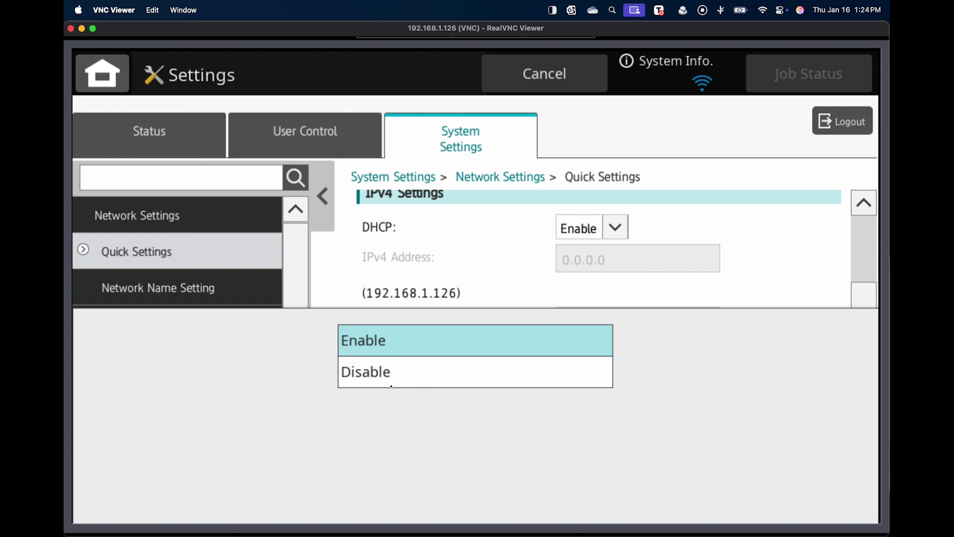
click(390, 370)
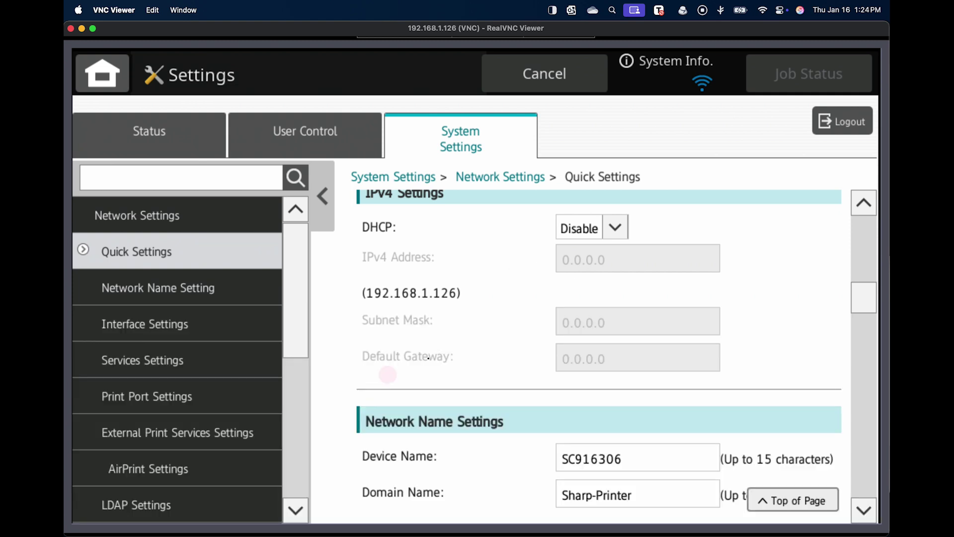
click(607, 260)
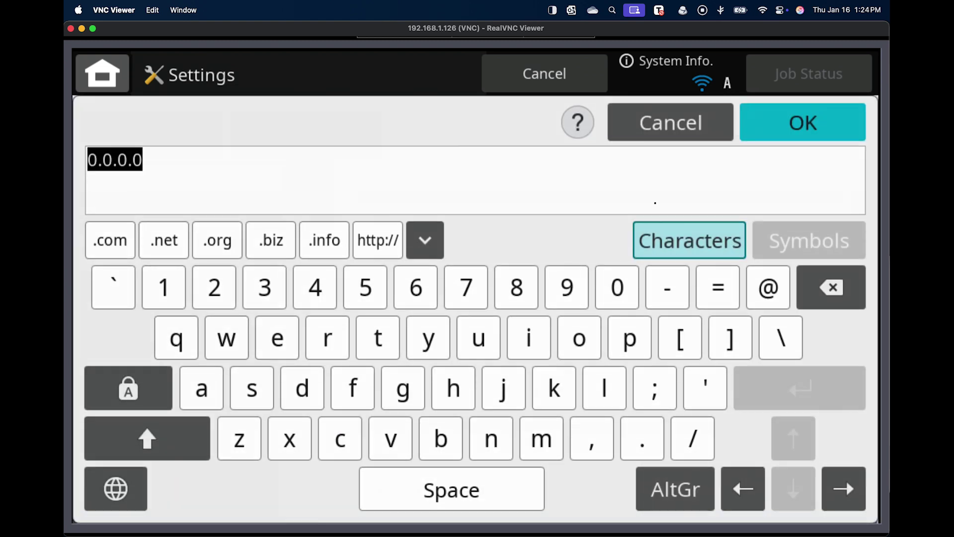
click(673, 127)
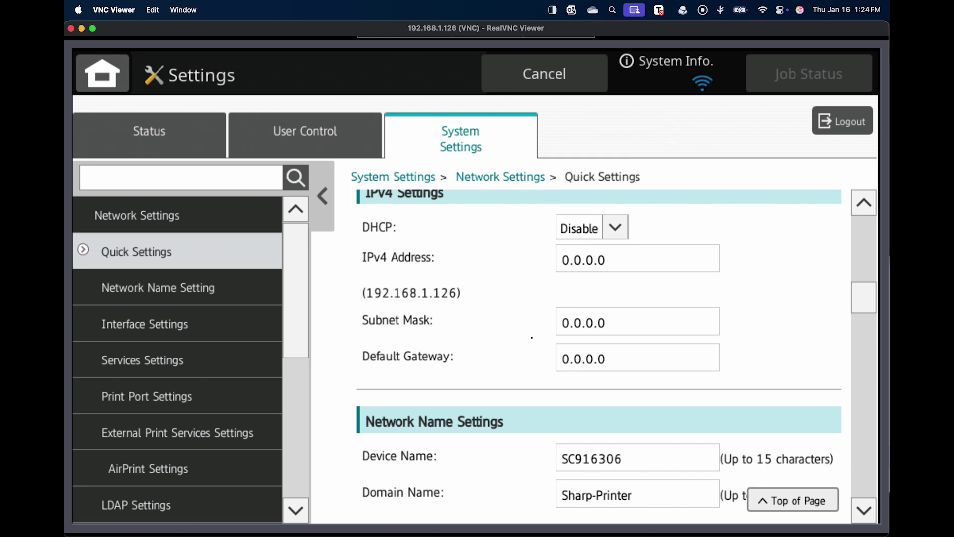
drag(870, 300, 870, 329)
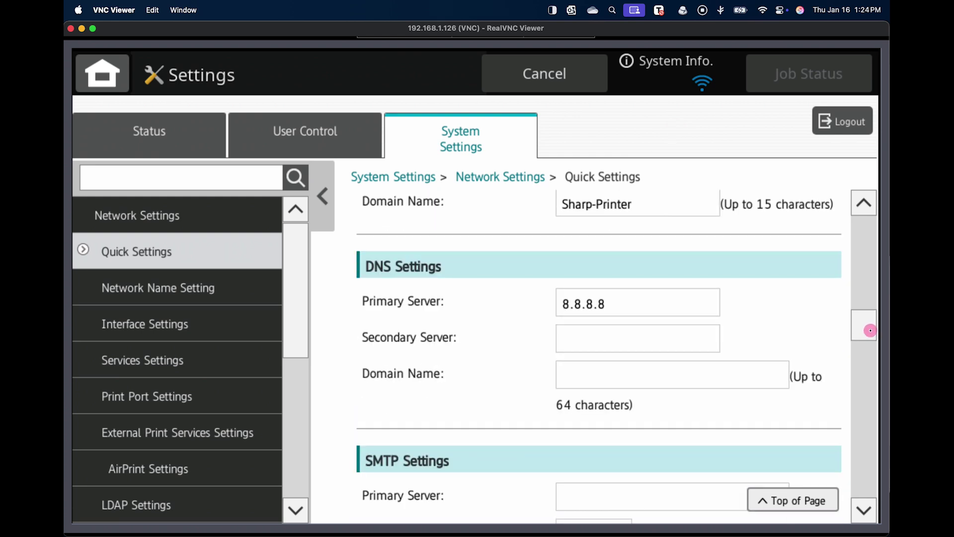
drag(870, 330, 867, 353)
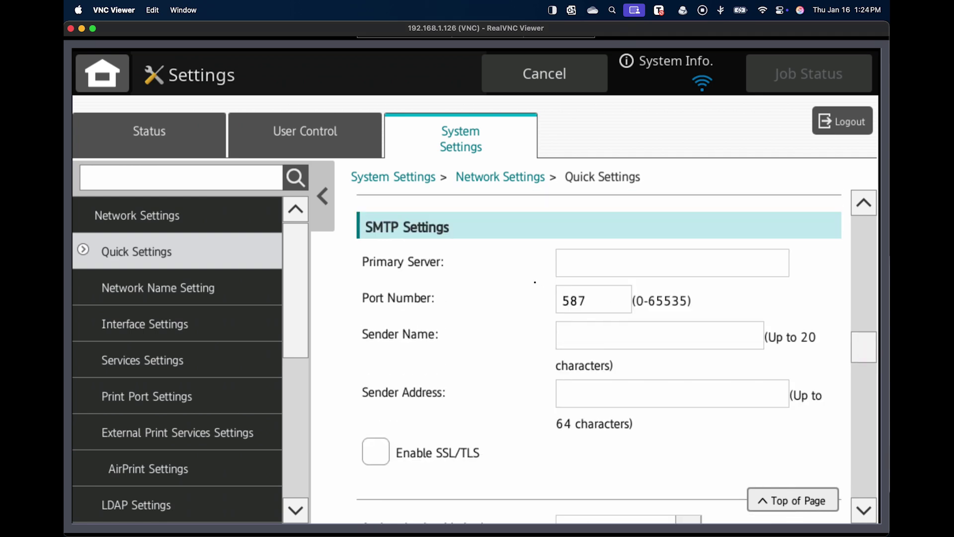